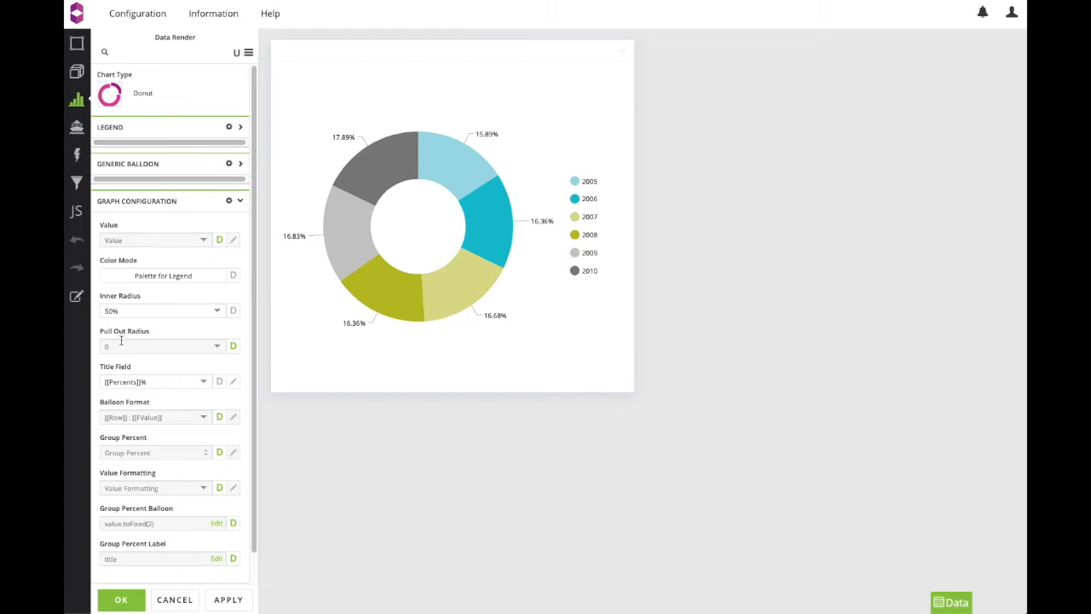
Step: Search the map's data render options for "cent"
mouse_move(390, 289)
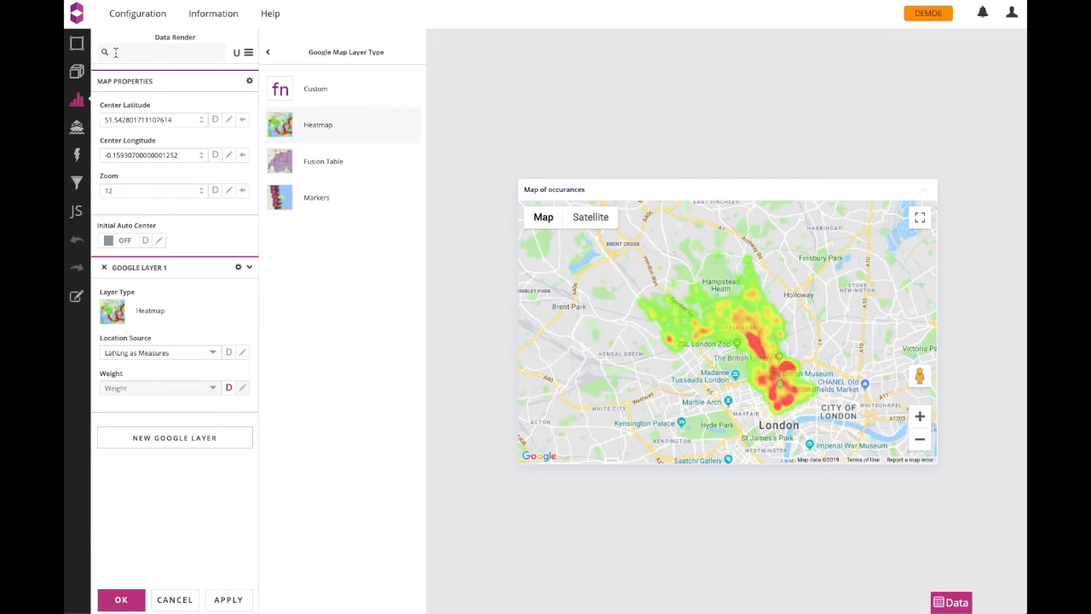
left_click(116, 52)
type("cent")
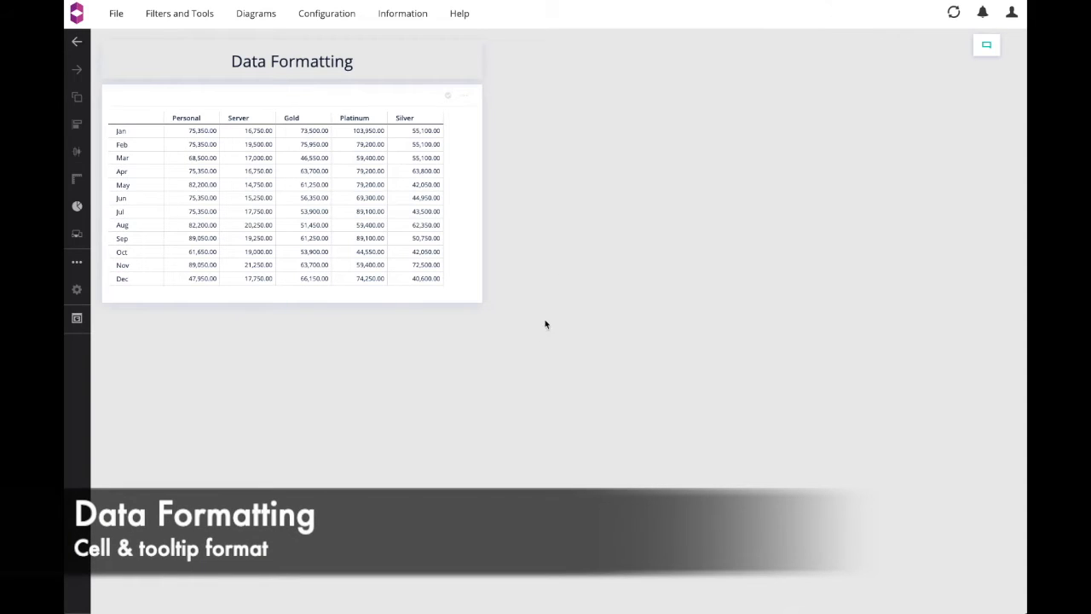
Step: Open the Data Formatting table's rendering options and examine the default cell renderer's formatting choices and tooltip pattern
left_click(466, 99)
left_click(482, 100)
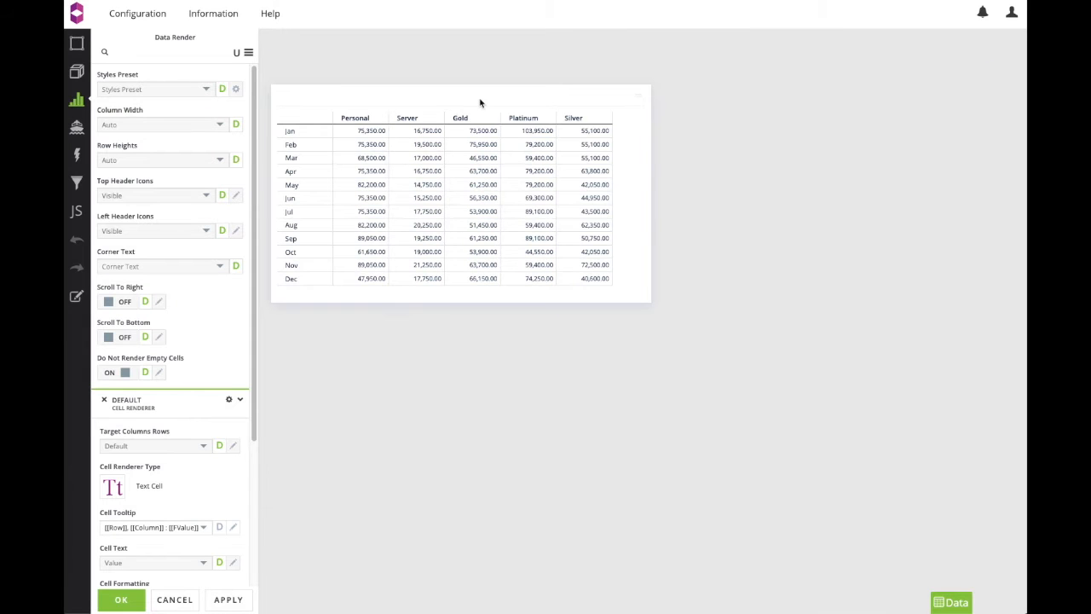
scroll(197, 335, "down", 5)
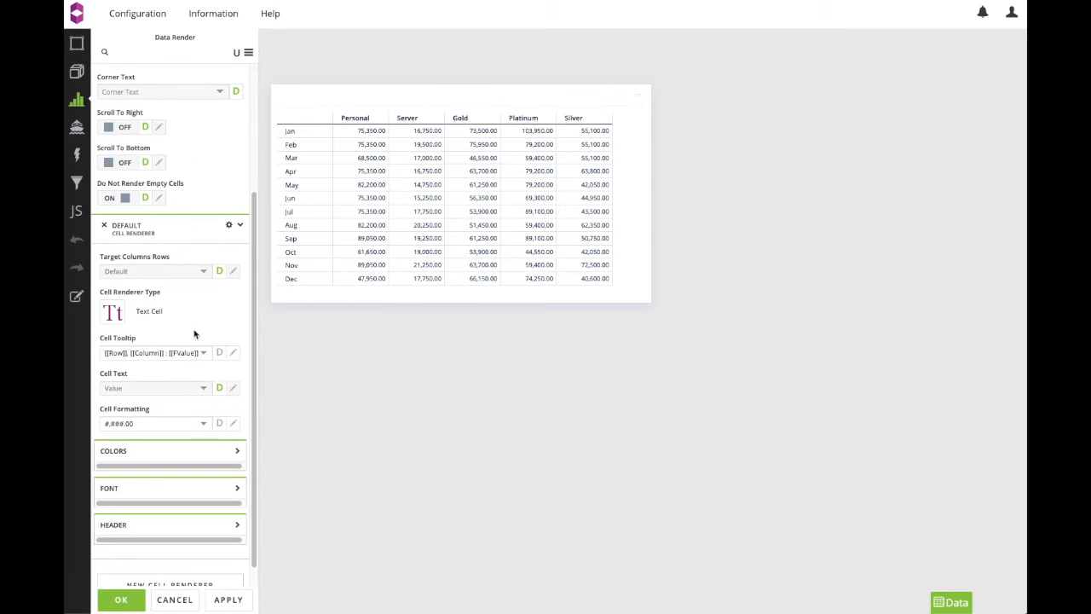
left_click(143, 425)
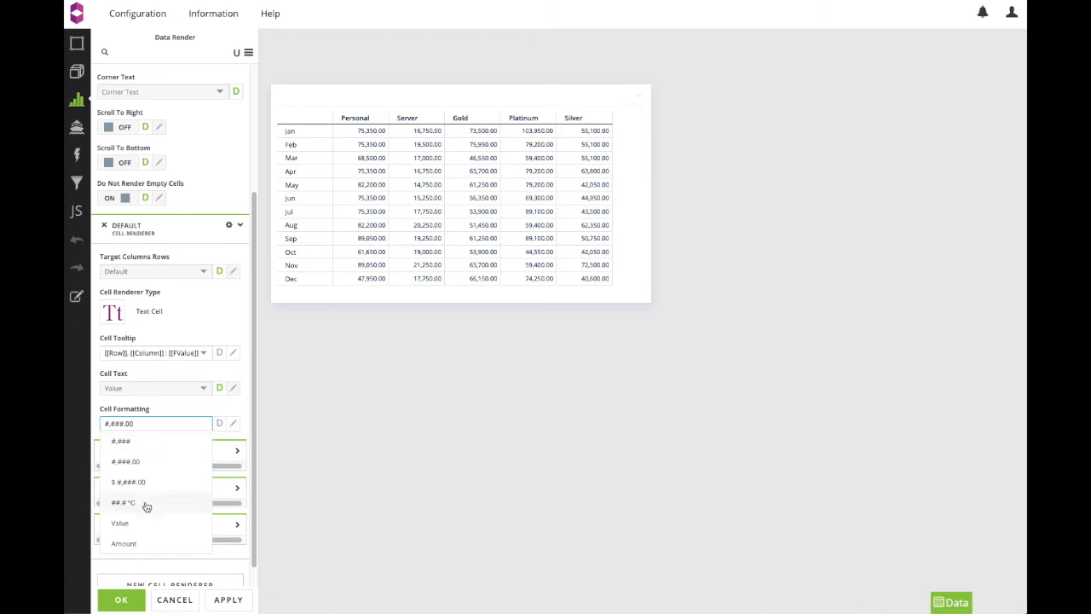
left_click(158, 412)
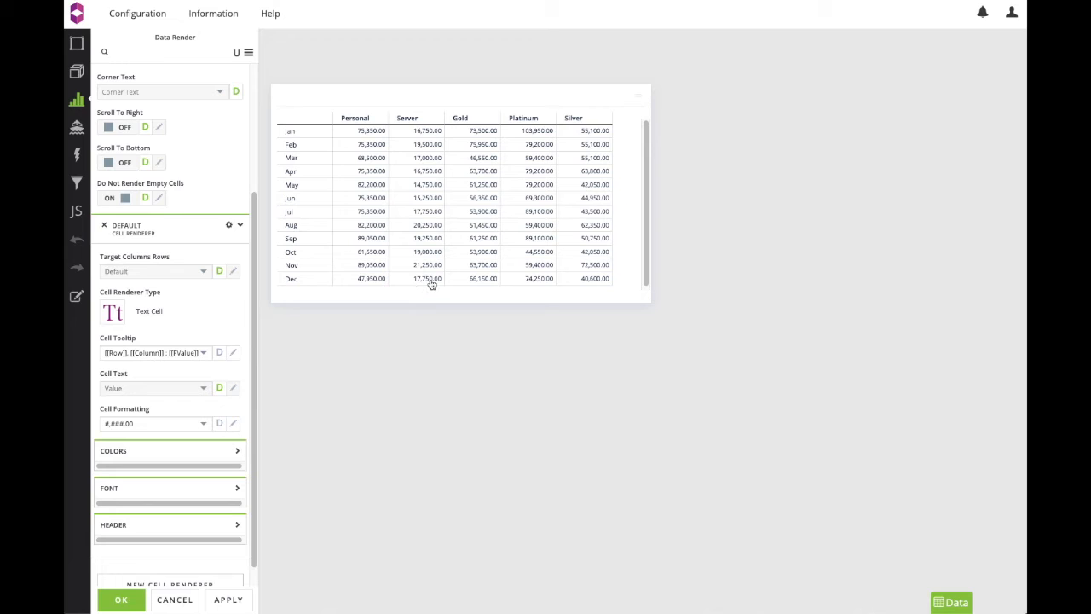
mouse_move(433, 285)
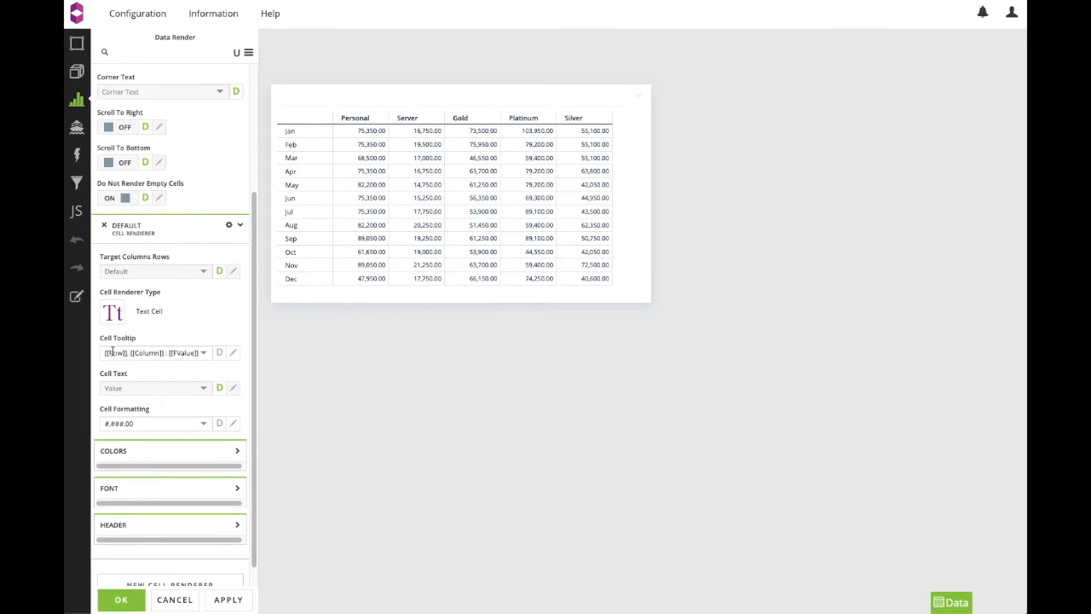
mouse_move(136, 348)
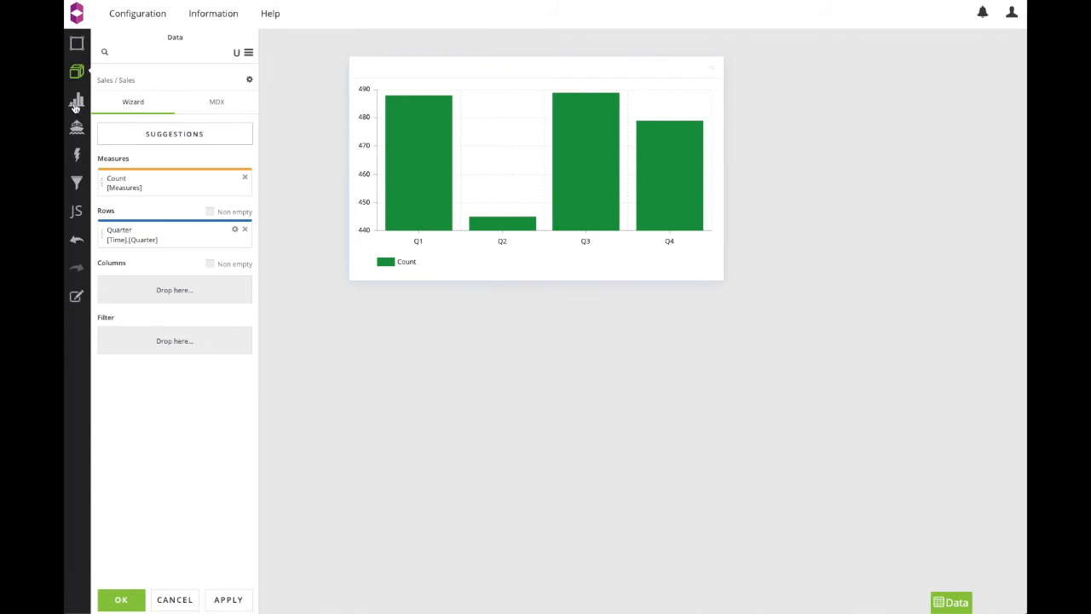
Step: Examine the column graph's colour options, including the expression editor, theme palettes, palette editor and palette types, leaving them unchanged
left_click(76, 102)
left_click(139, 244)
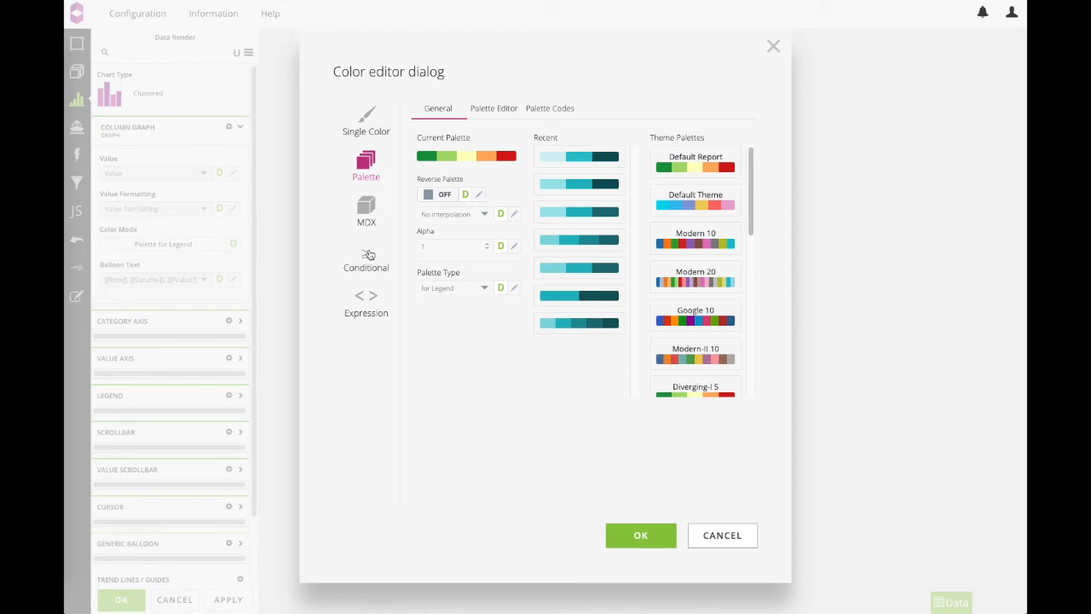
left_click(373, 302)
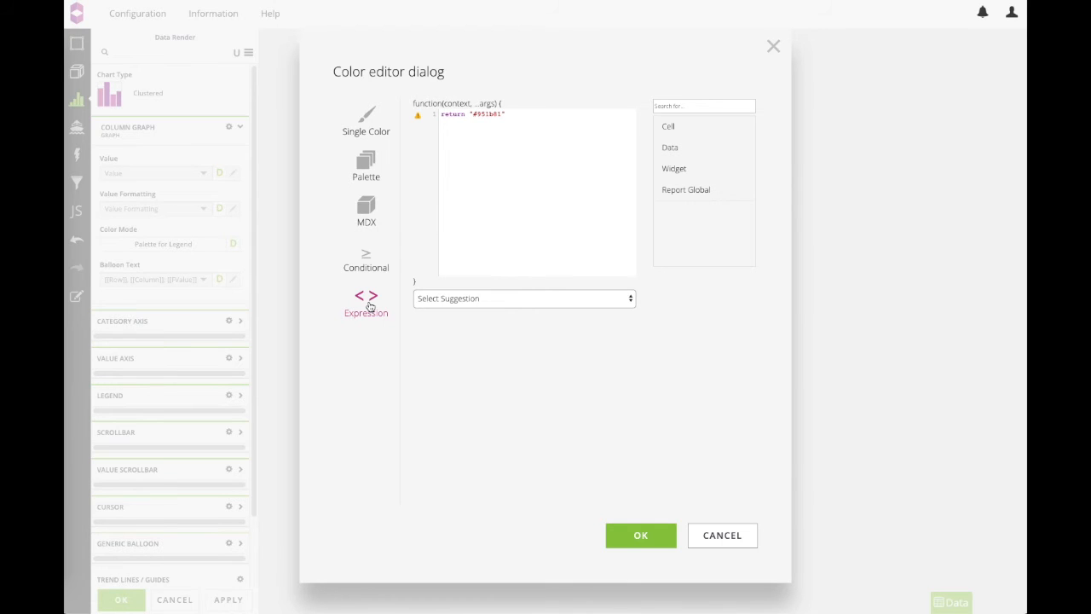
left_click(362, 168)
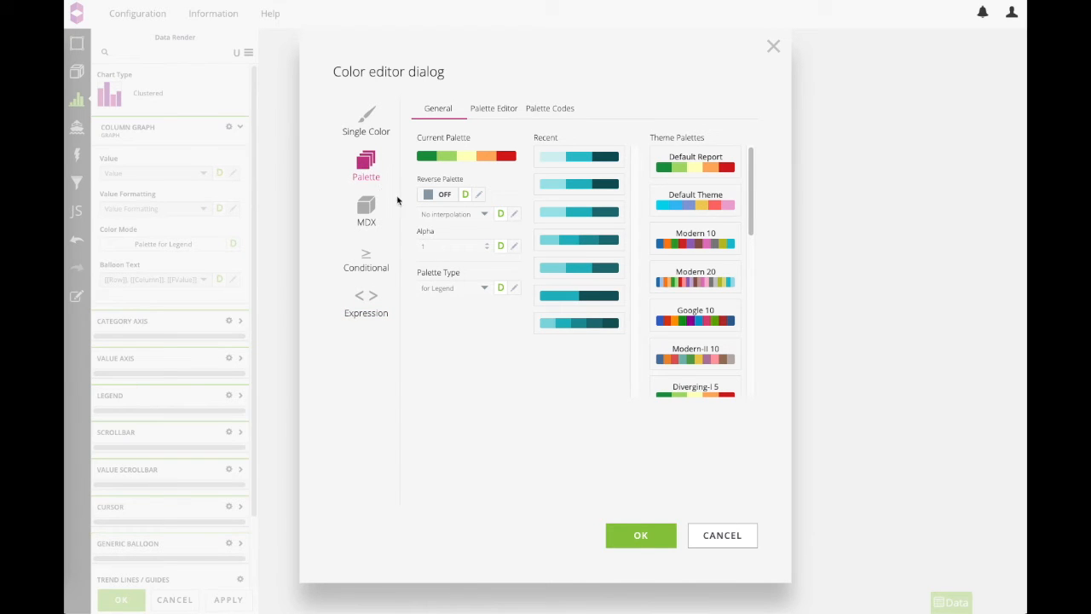
scroll(690, 183, "down", 10)
scroll(691, 214, "up", 10)
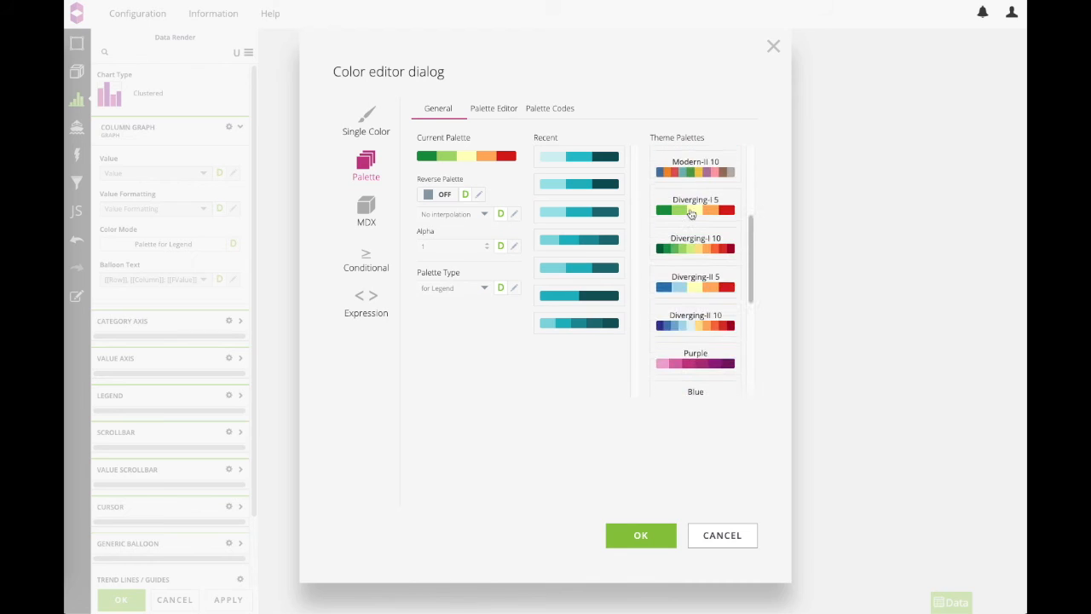
left_click(499, 111)
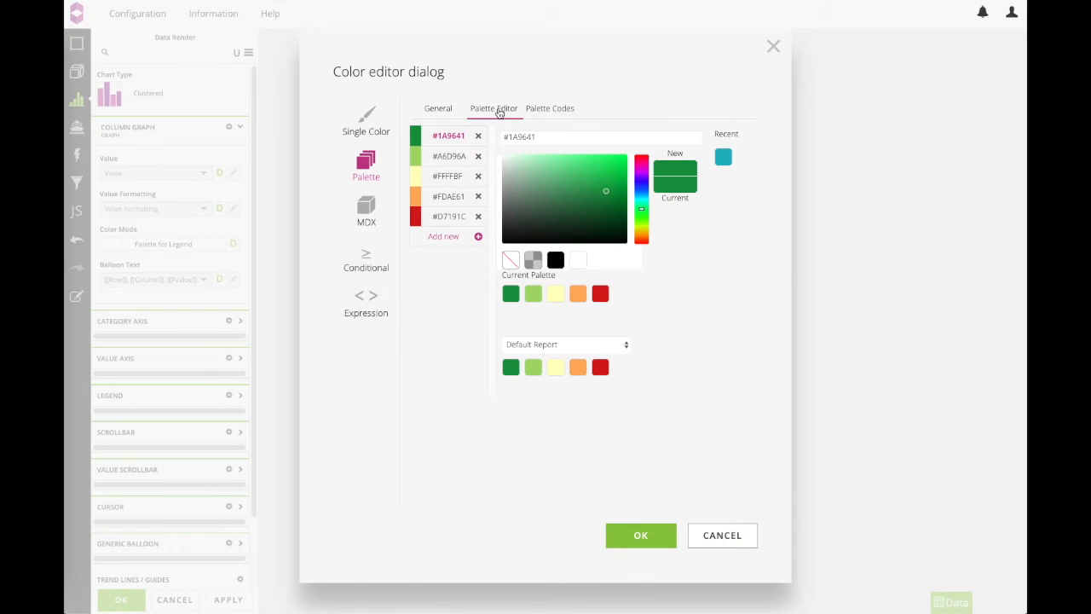
left_click(437, 111)
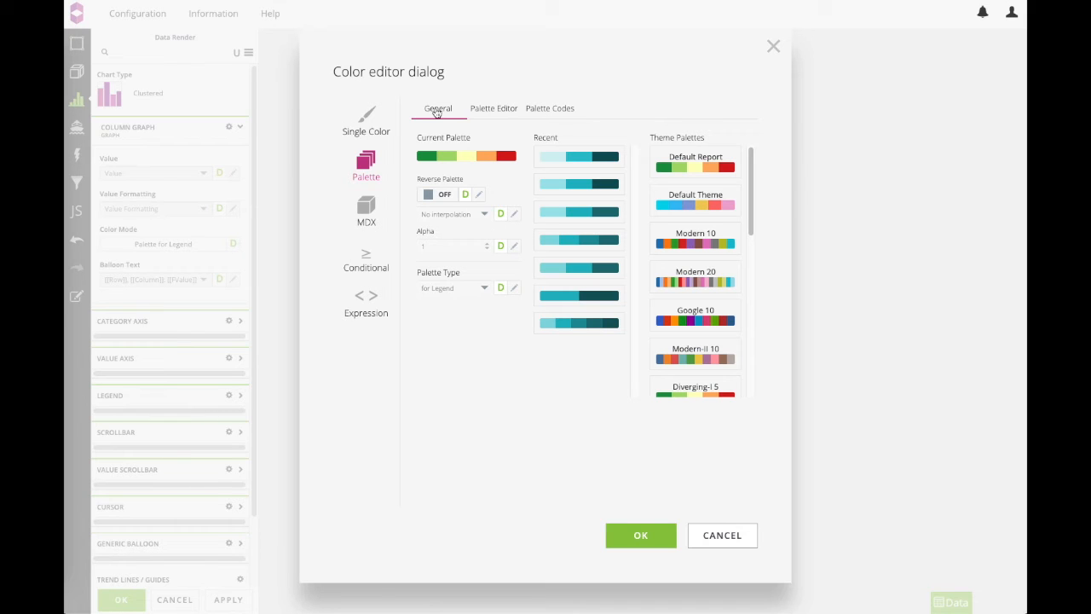
left_click(470, 288)
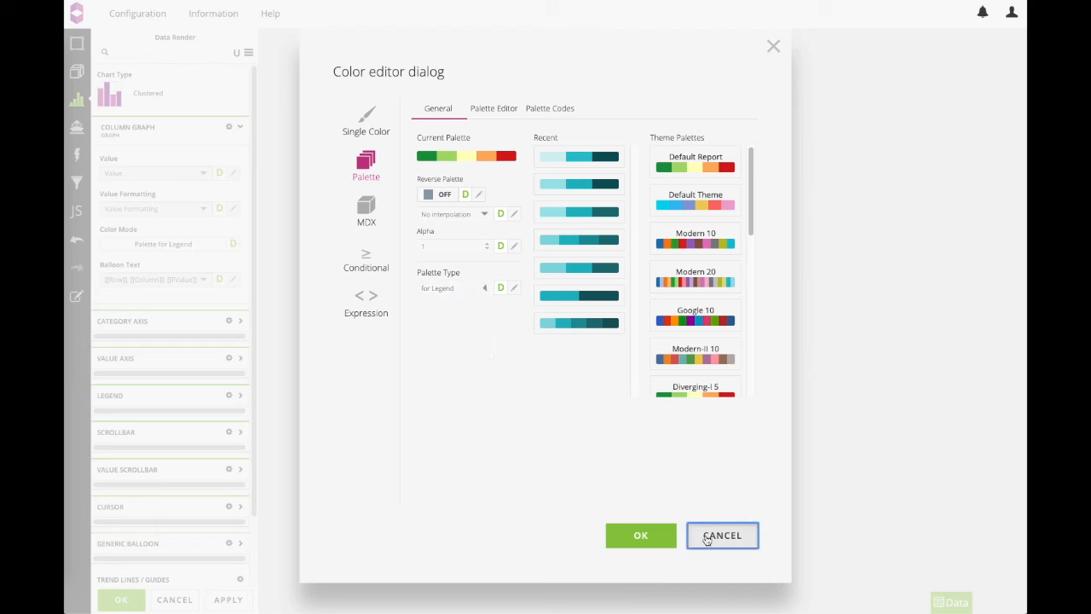
left_click(706, 539)
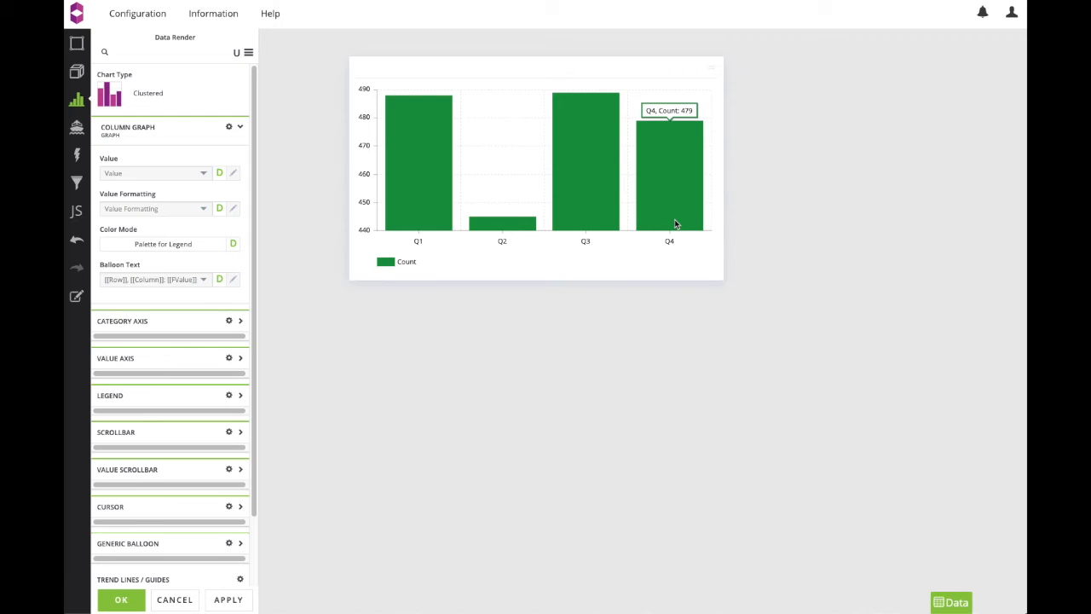
Step: Set the column graph's palette type to "for Category Axis" and apply it to the chart
left_click(208, 246)
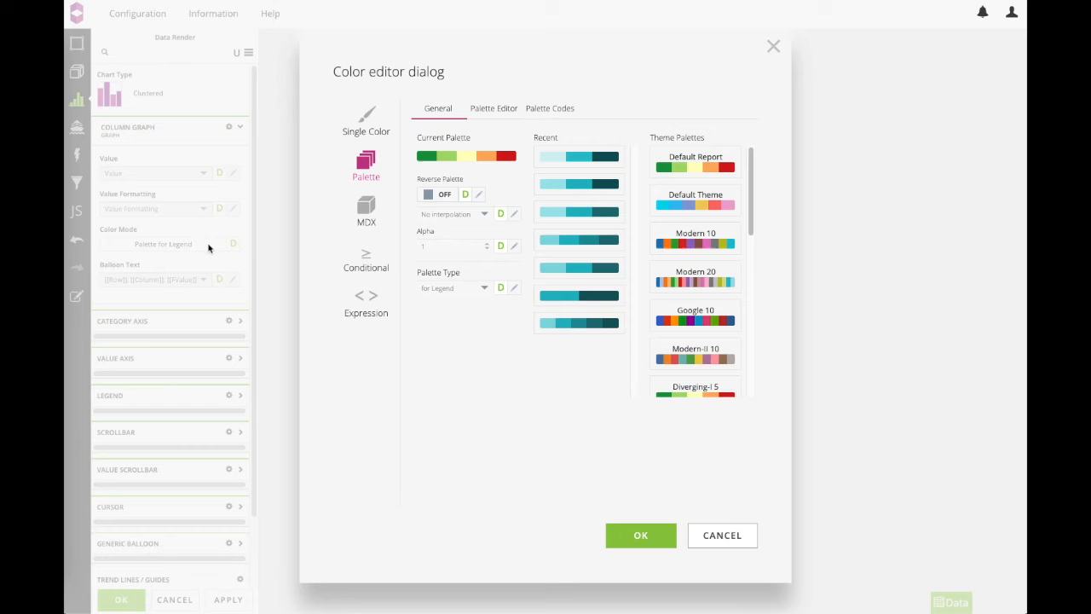
left_click(486, 288)
left_click(470, 332)
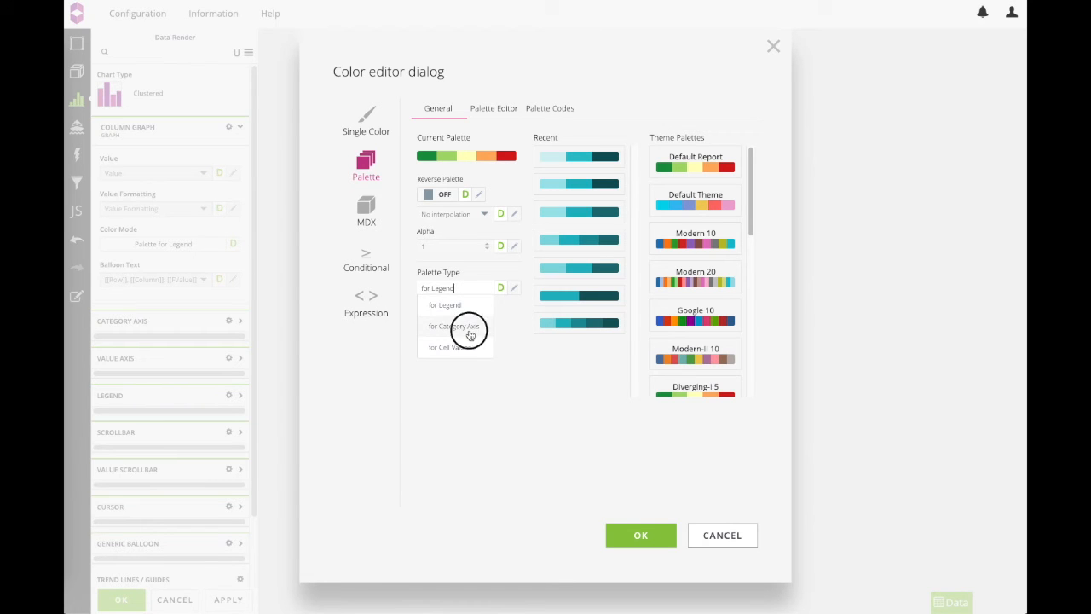
left_click(627, 537)
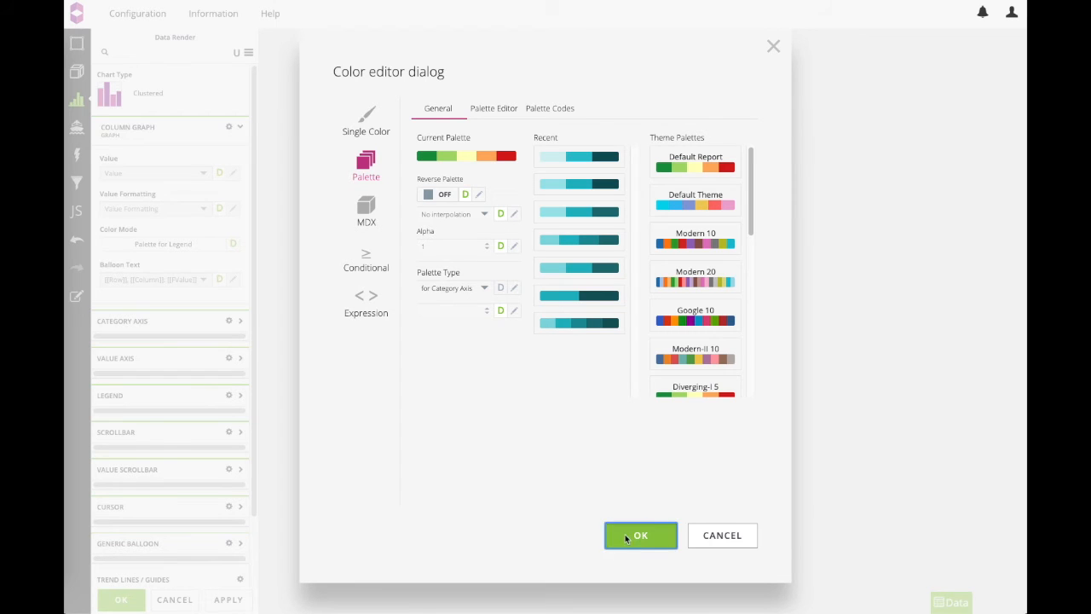
left_click(229, 598)
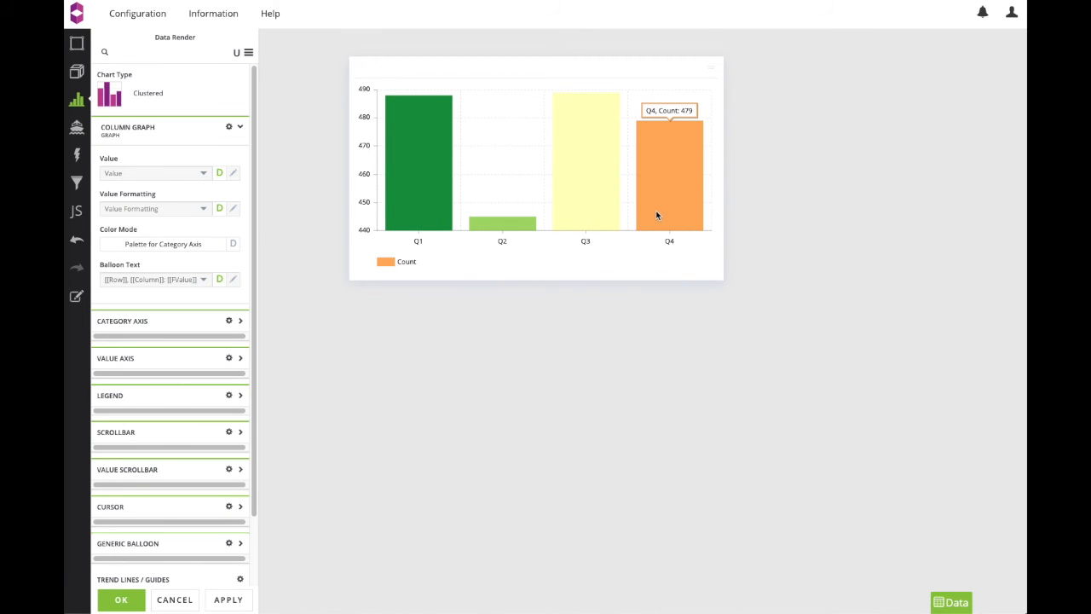
Step: Disable the column chart's legend and apply the change
left_click(167, 402)
left_click(119, 434)
left_click(232, 599)
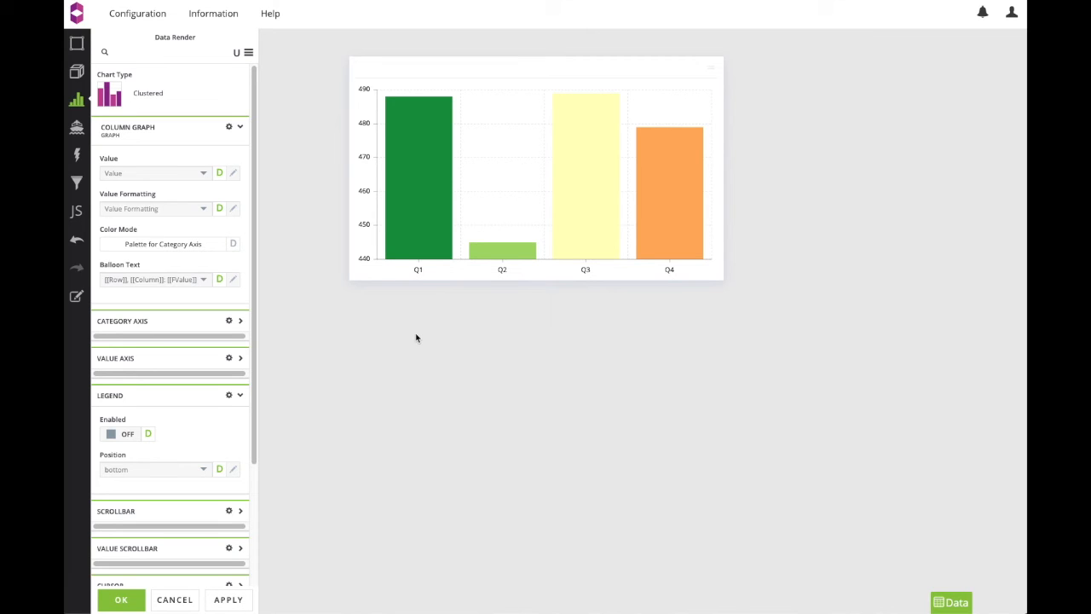
Step: Set the column graph's palette type to "for Cell Values" and look through the theme palettes
left_click(196, 245)
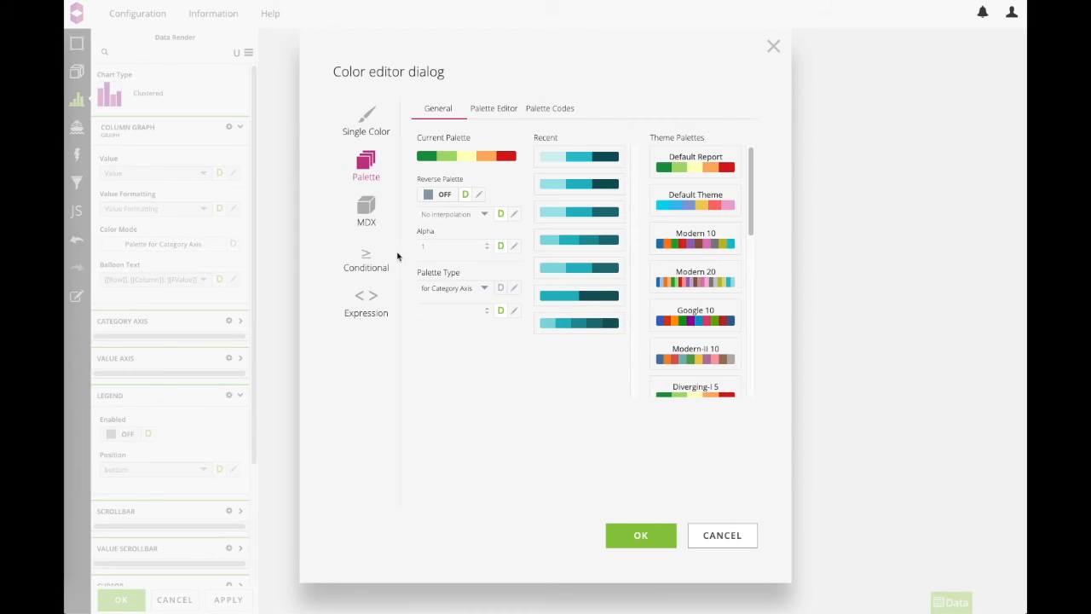
left_click(463, 287)
left_click(465, 345)
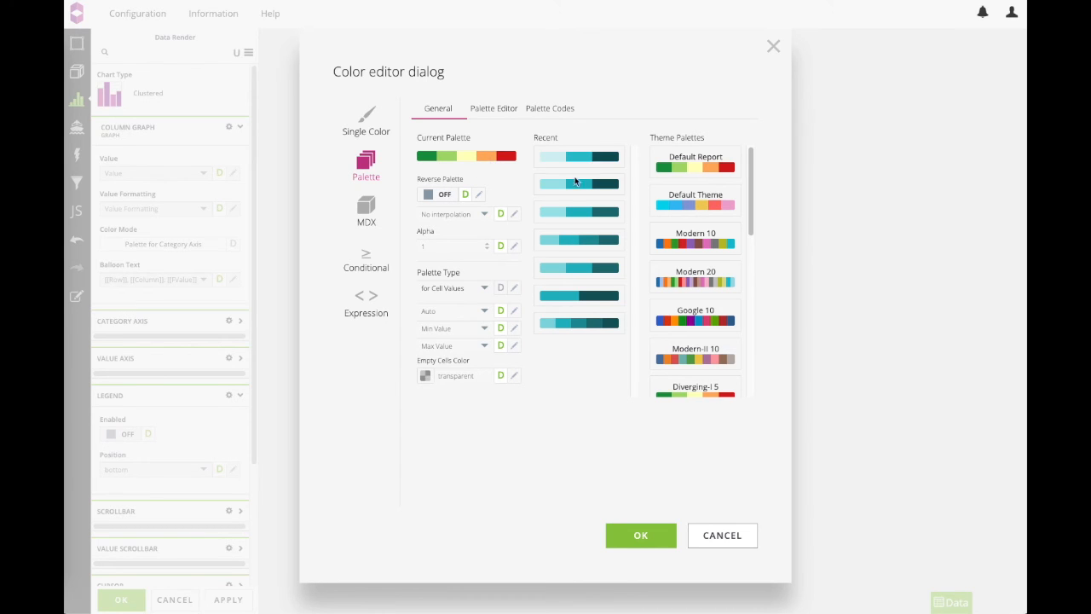
scroll(678, 295, "down", 2)
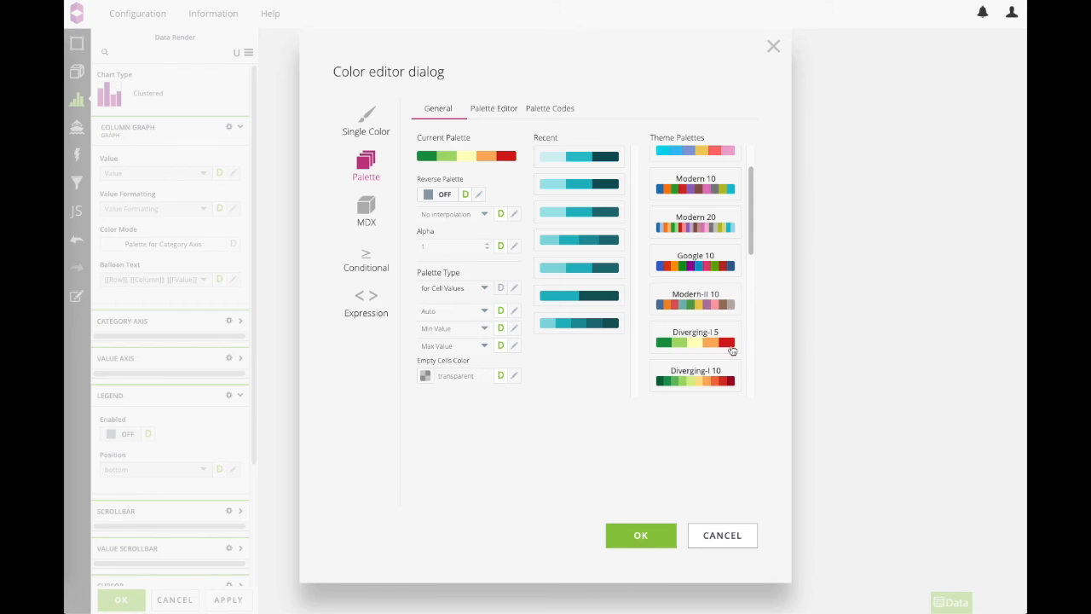
Step: Reverse the column graph's palette, set its interpolation to HSV, and apply and save the chart settings
left_click(440, 194)
left_click(441, 214)
left_click(450, 253)
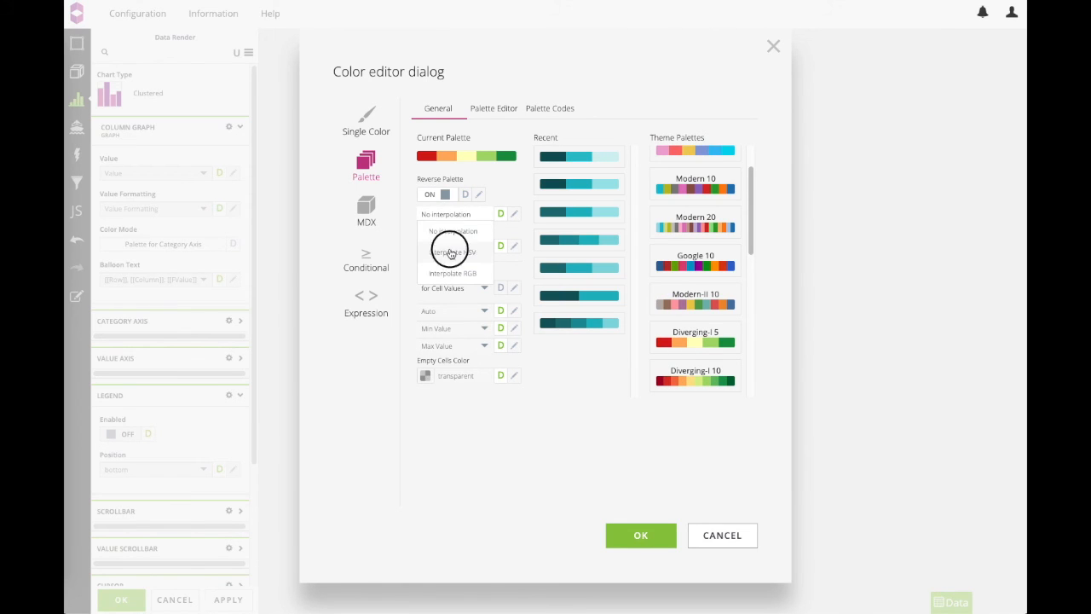
left_click(641, 537)
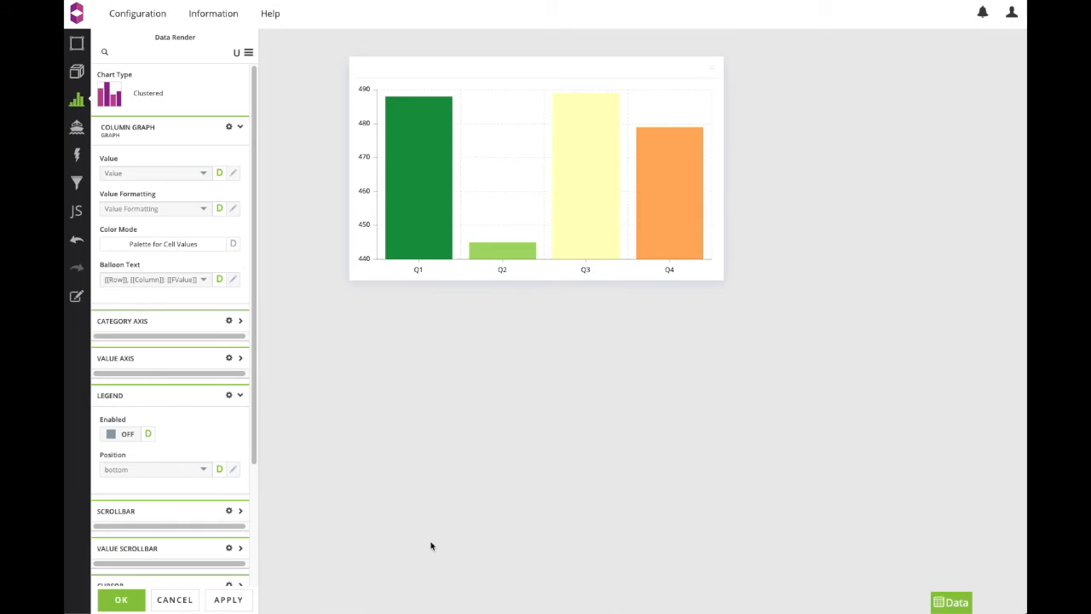
left_click(232, 601)
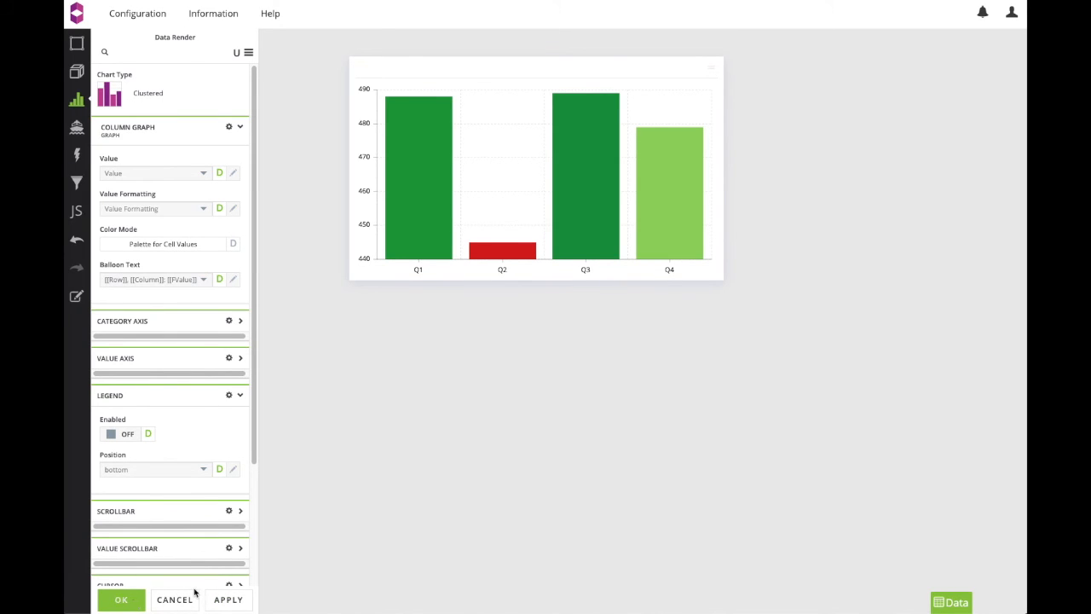
left_click(121, 600)
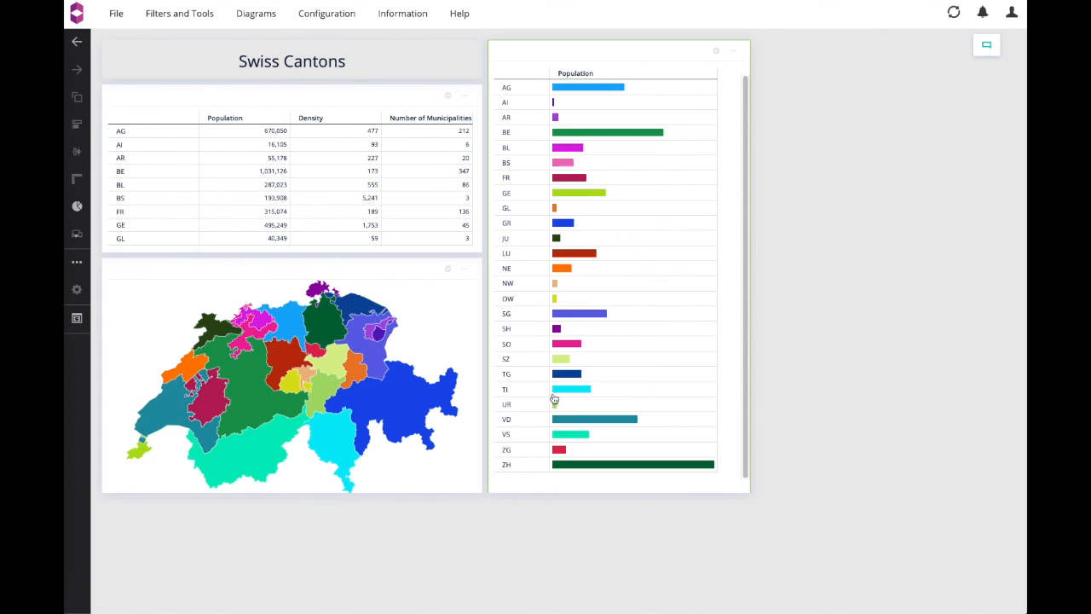
Step: Examine the Swiss cantons map's region colour settings, comparing the MDX cell property and axis property options, and leave without changes
left_click(464, 268)
left_click(480, 277)
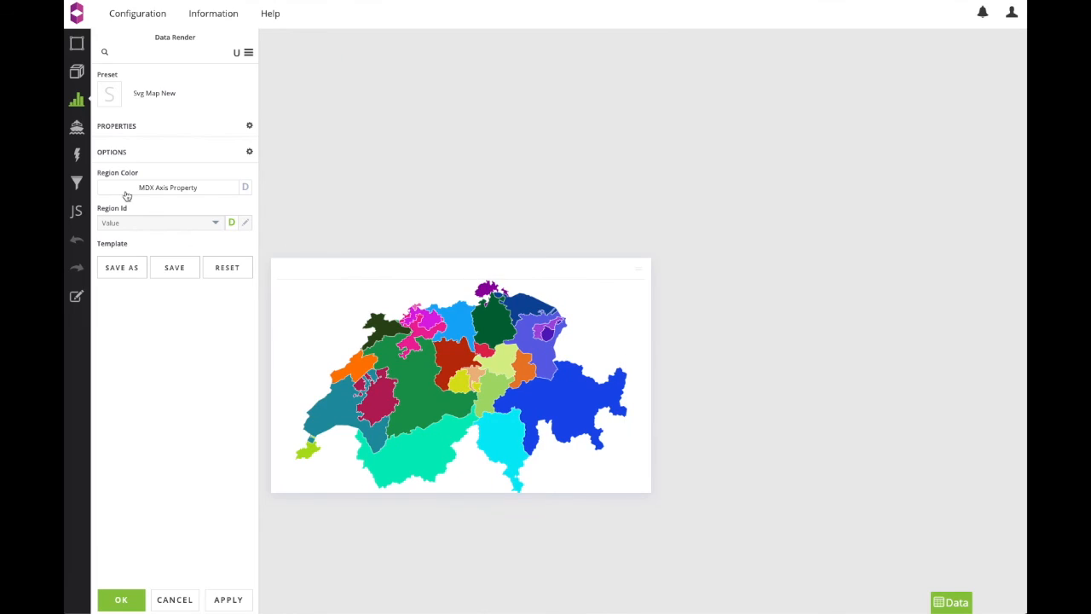
left_click(119, 187)
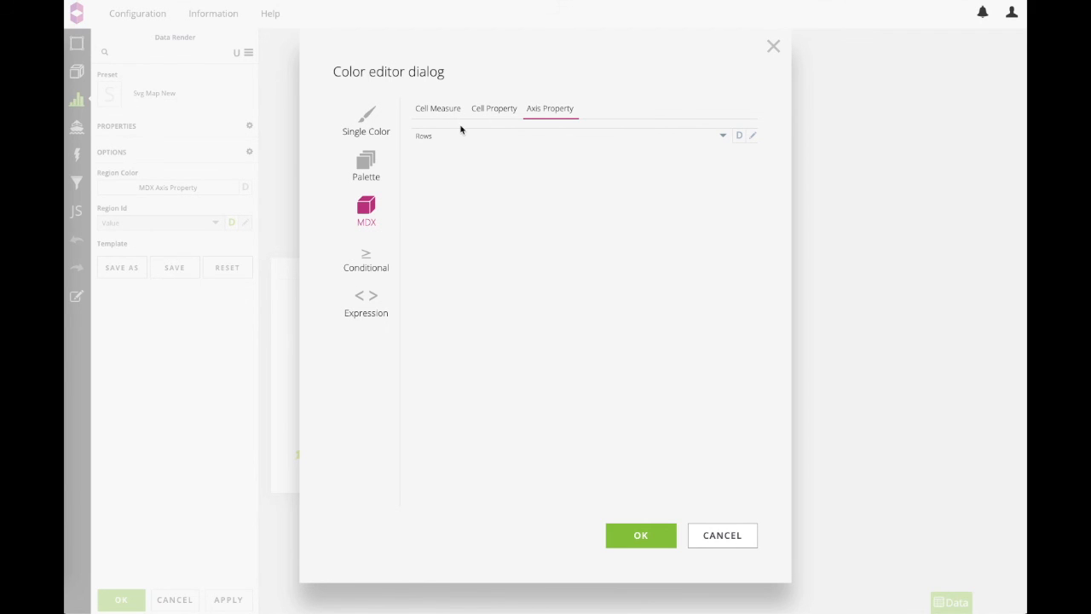
left_click(502, 109)
left_click(550, 110)
left_click(729, 534)
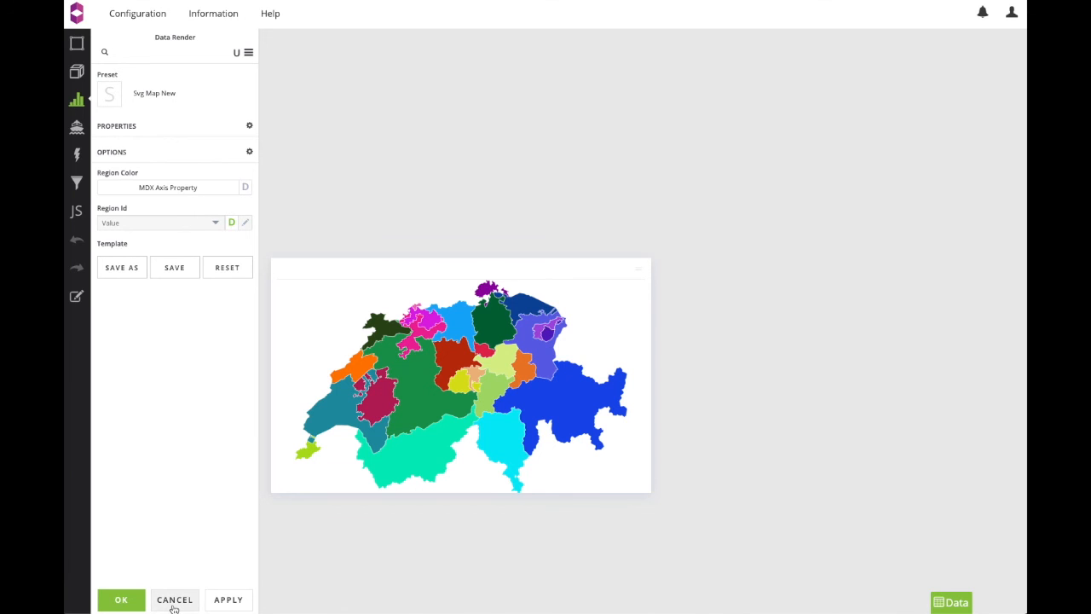
left_click(174, 601)
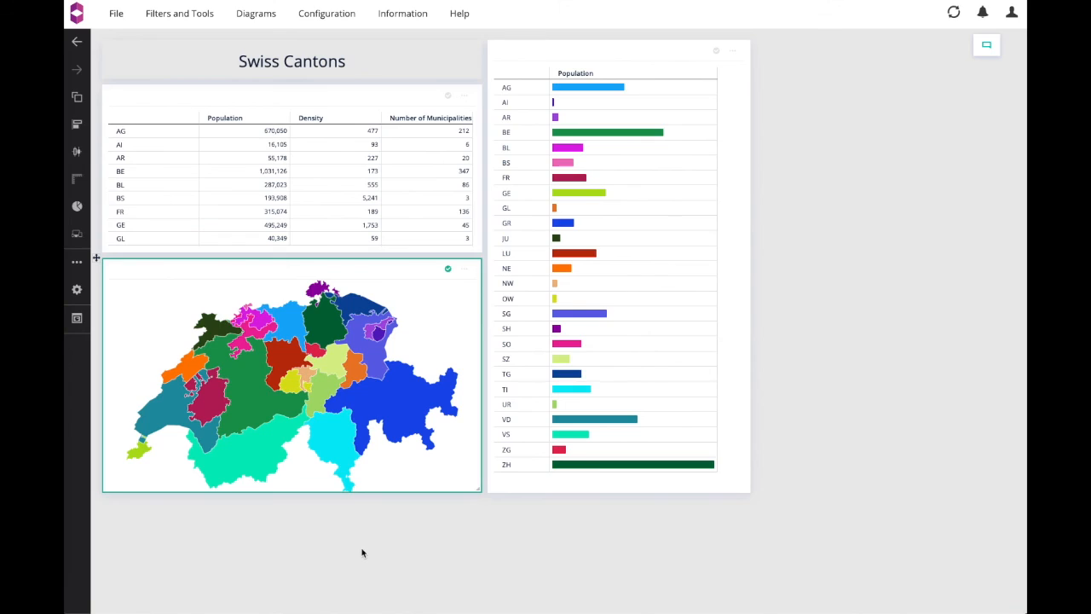